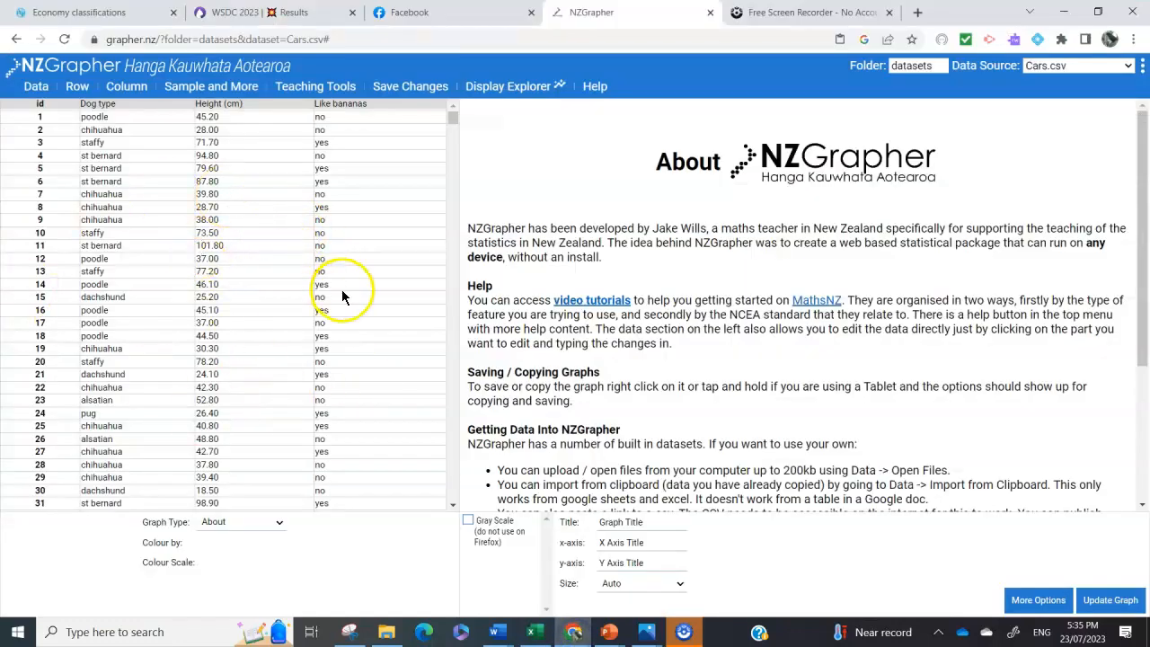
{"action": "left_click", "coordinate": [36, 85]}
{"action": "left_click", "coordinate": [50, 120]}
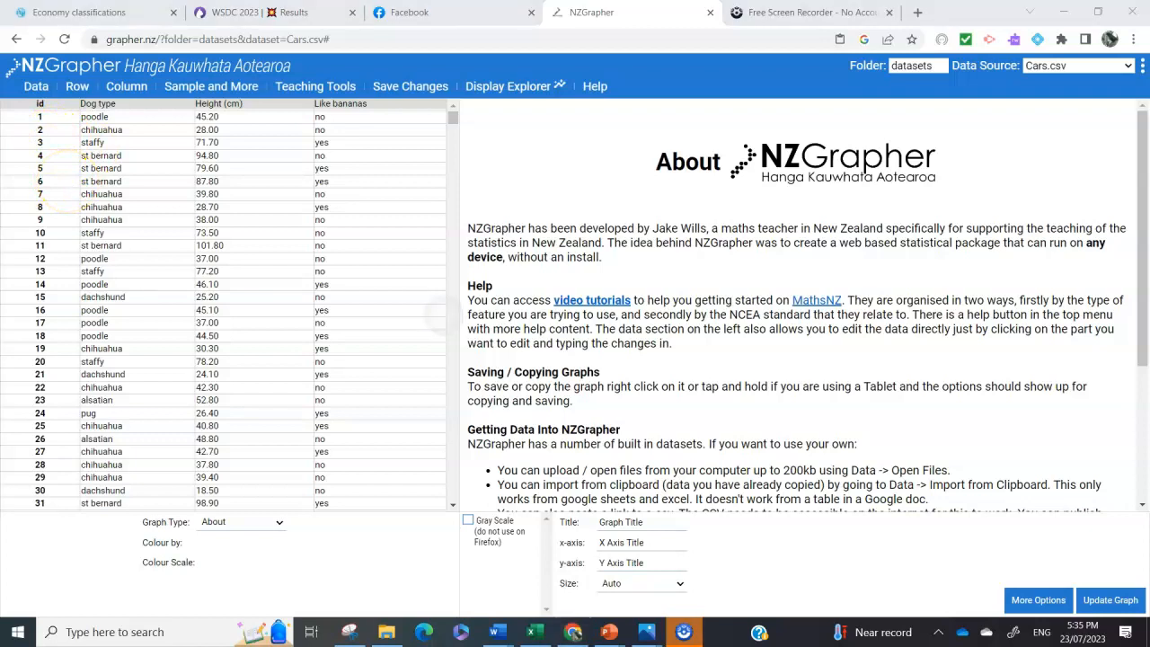
{"action": "mouse_move", "coordinate": [136, 126]}
{"action": "left_mouse_down"}
{"action": "mouse_move", "coordinate": [79, 141]}
{"action": "mouse_move", "coordinate": [133, 132]}
{"action": "mouse_move", "coordinate": [118, 148]}
{"action": "mouse_move", "coordinate": [142, 152]}
{"action": "mouse_move", "coordinate": [97, 216]}
{"action": "mouse_move", "coordinate": [129, 154]}
{"action": "left_mouse_up"}
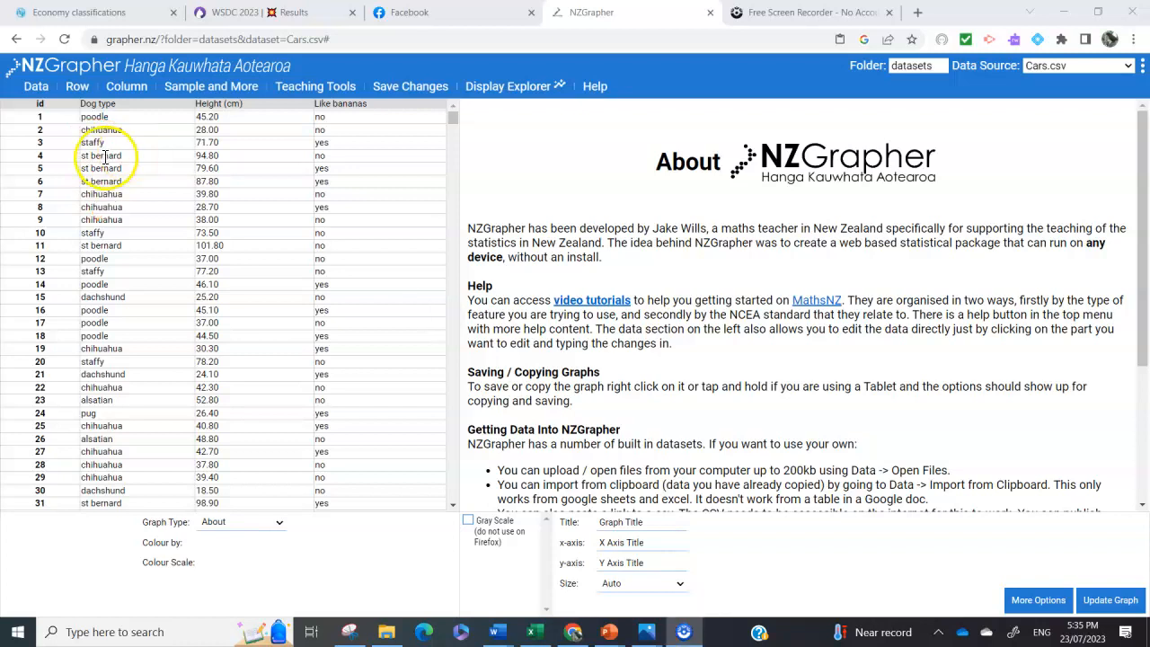
Start sampling the dog data and set the sampling method to Dog type.
{"action": "left_click", "coordinate": [213, 90]}
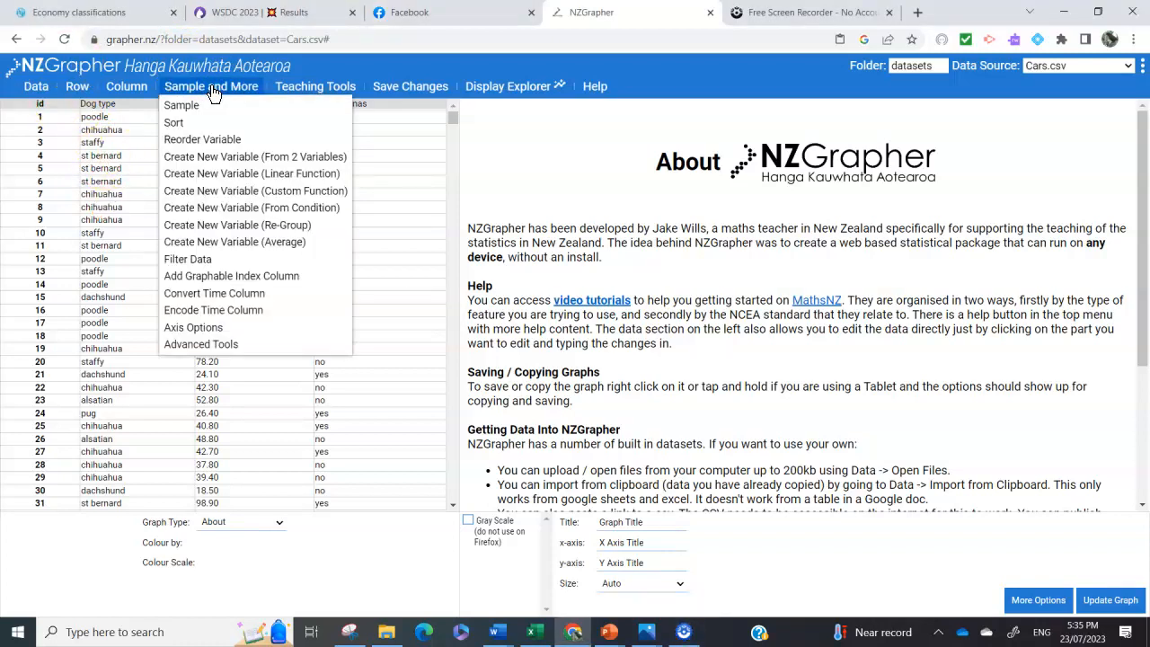
{"action": "left_click", "coordinate": [197, 108]}
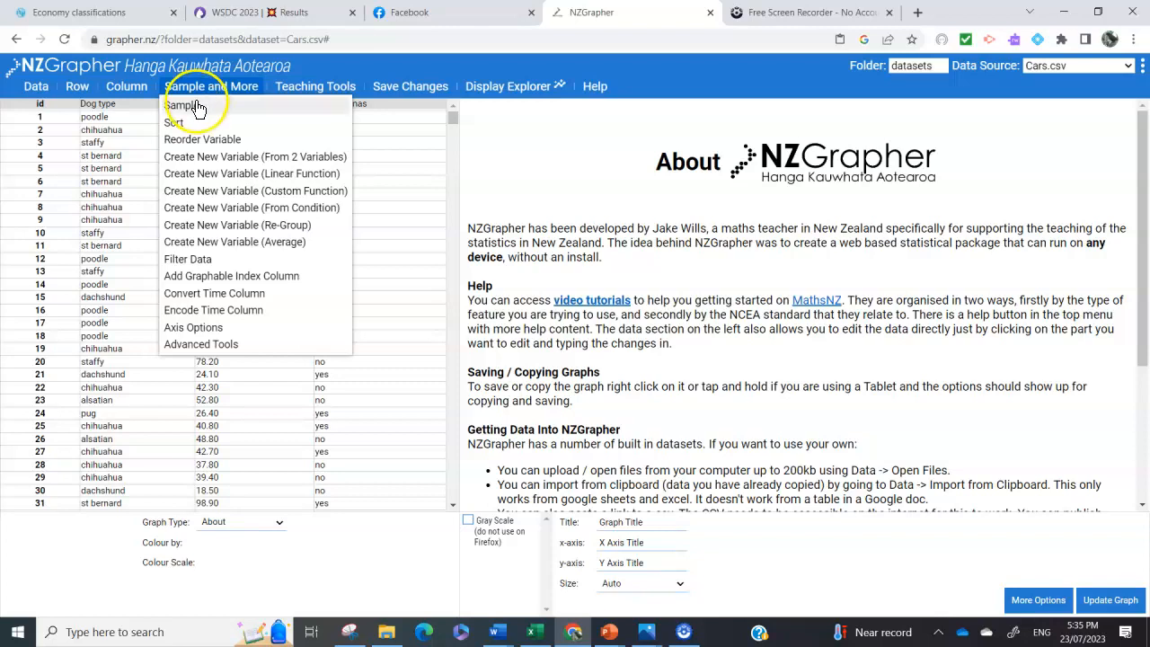
{"action": "left_click", "coordinate": [198, 108]}
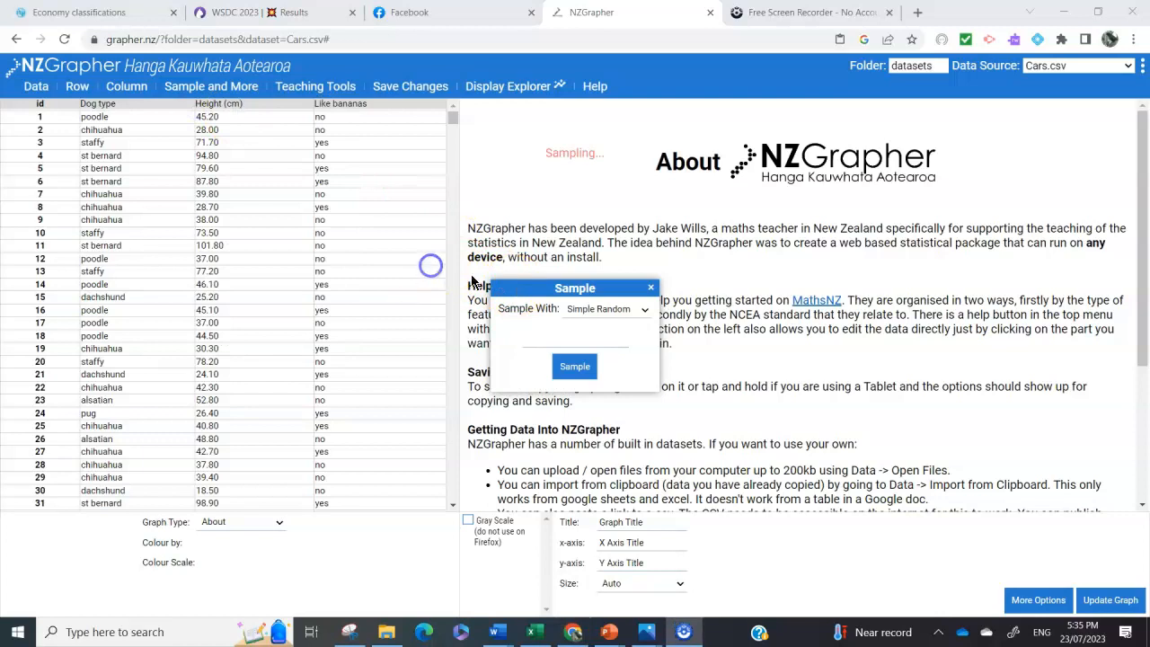
{"action": "left_click_drag", "start_coordinate": [499, 292], "coordinate": [501, 395]}
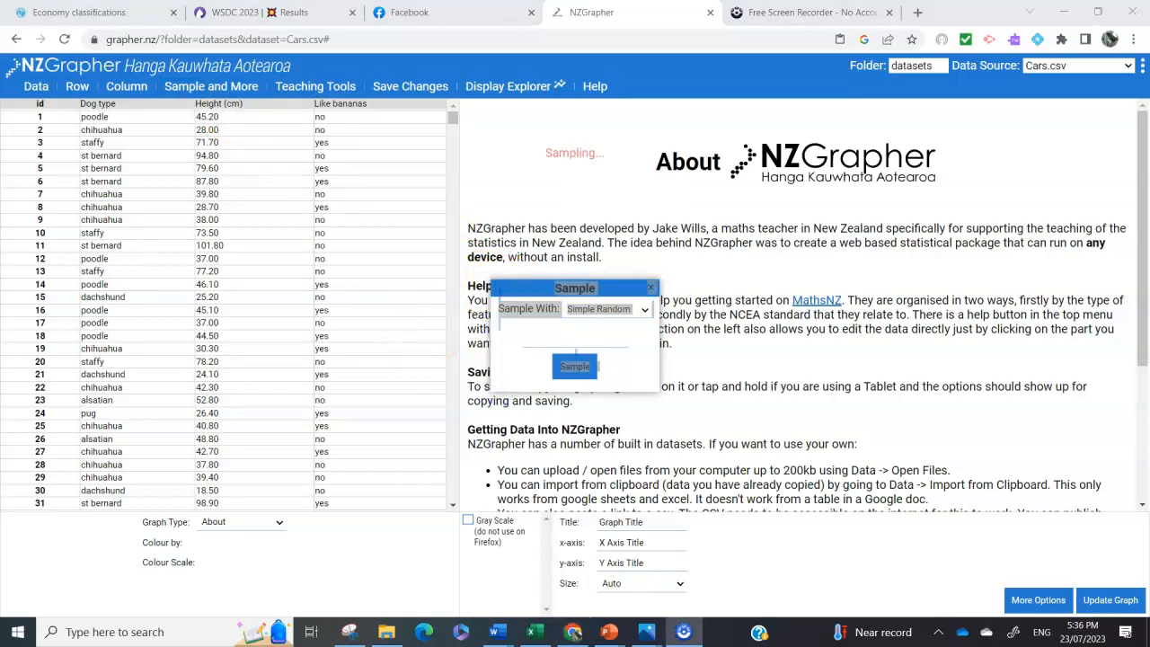
{"action": "left_click", "coordinate": [520, 333]}
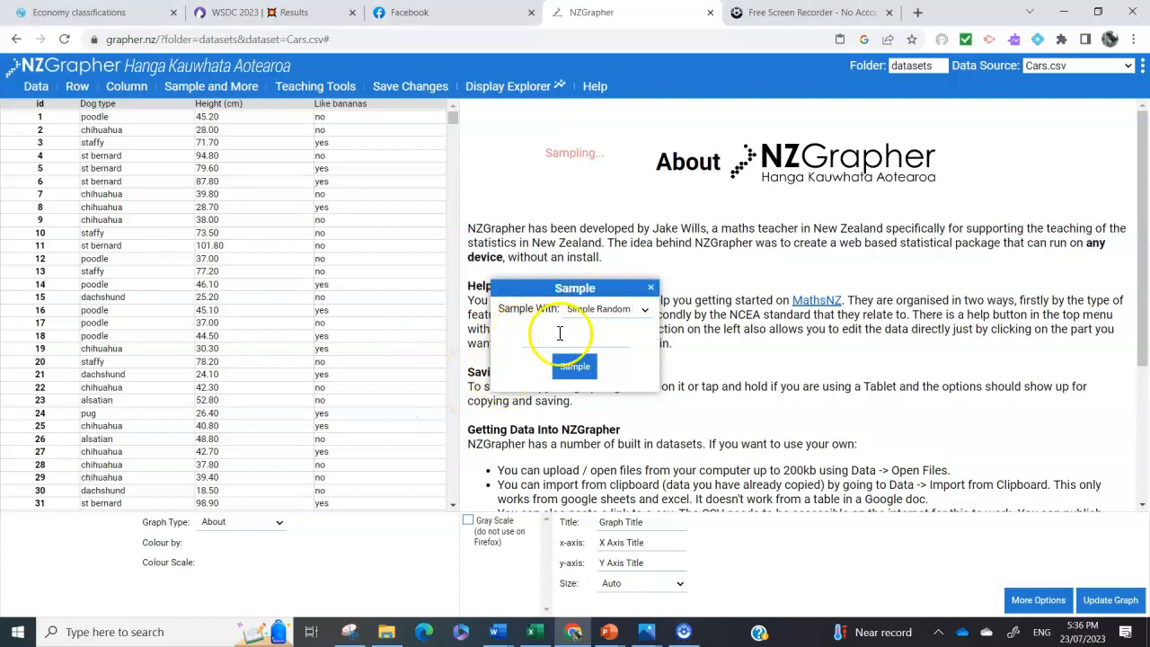
{"action": "left_click", "coordinate": [643, 311]}
{"action": "left_click", "coordinate": [615, 337]}
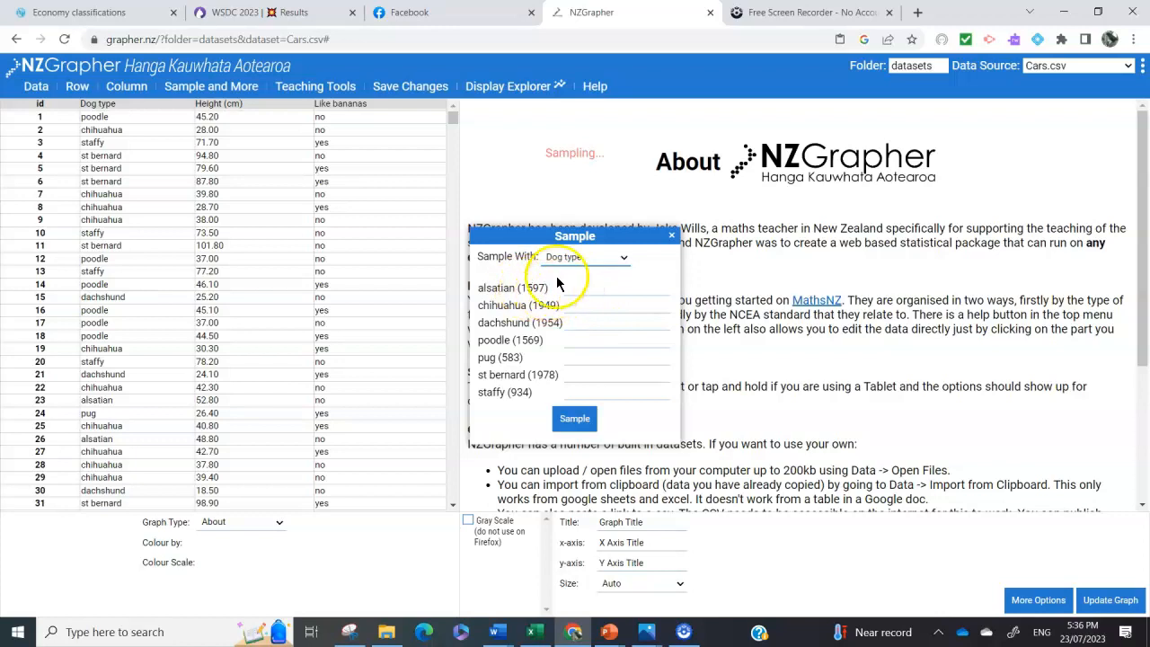
Set the sample sizes to 0 for alsatian, chihuahua and dachshund, and 1569 for poodle.
{"action": "left_click", "coordinate": [583, 287]}
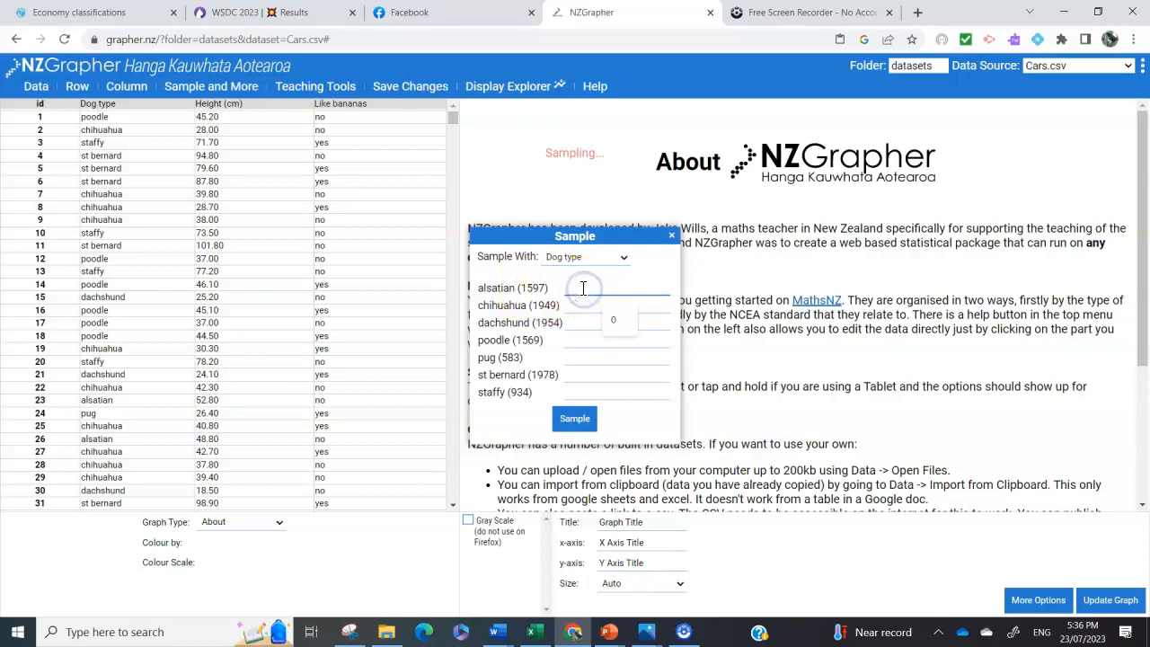
{"action": "left_click", "coordinate": [587, 305]}
{"action": "left_click", "coordinate": [580, 304]}
{"action": "type", "text": "0"}
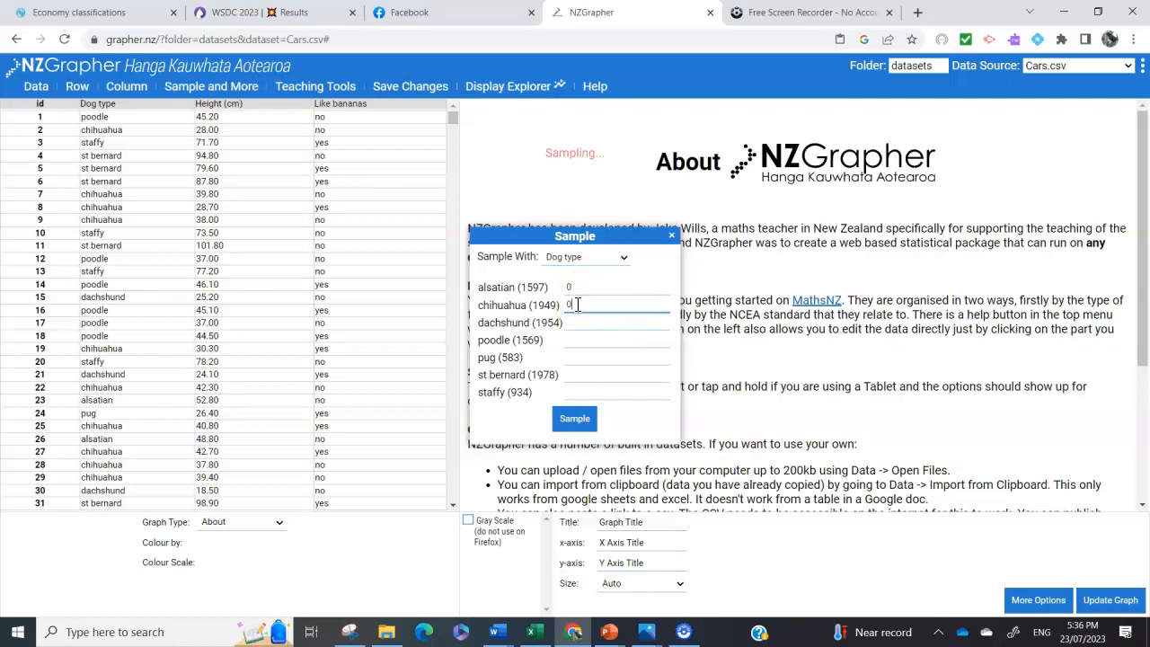
{"action": "left_click", "coordinate": [575, 323]}
{"action": "type", "text": "0"}
{"action": "left_click", "coordinate": [564, 338]}
{"action": "type", "text": "1569"}
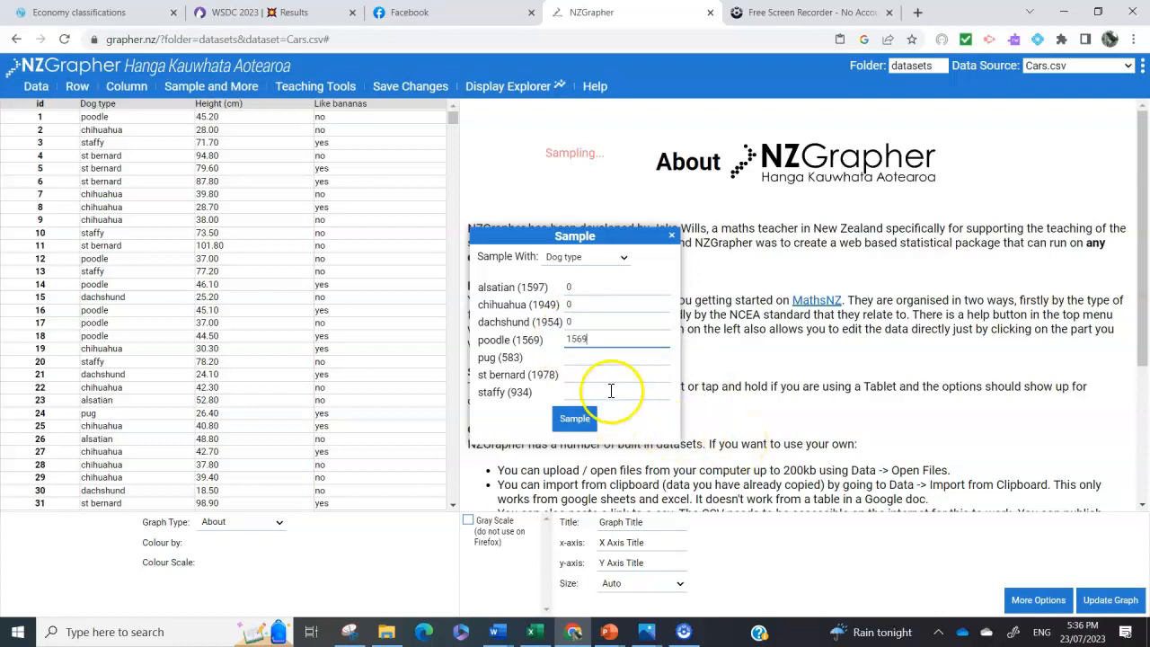
Set the pug sample size to 583 and st bernard and staffy to 0, and take the sample.
{"action": "left_click", "coordinate": [593, 358]}
{"action": "type", "text": "583"}
{"action": "left_click", "coordinate": [593, 373]}
{"action": "type", "text": "0"}
{"action": "left_click", "coordinate": [575, 394]}
{"action": "type", "text": "0"}
{"action": "left_click", "coordinate": [578, 420]}
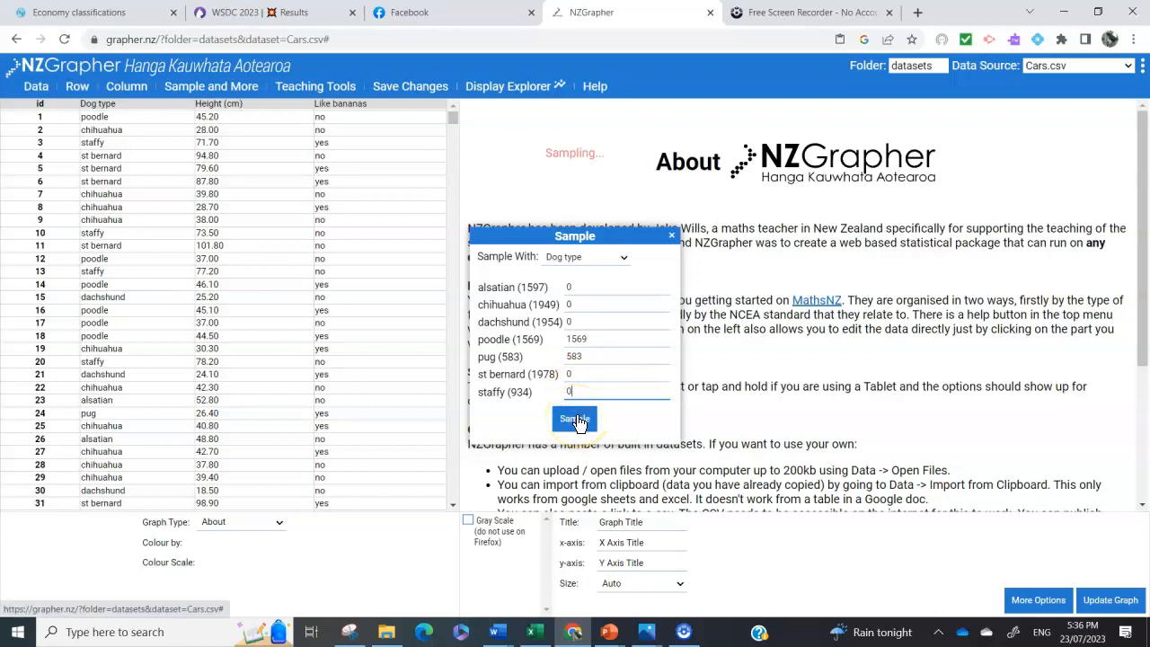
{"action": "left_click", "coordinate": [578, 419]}
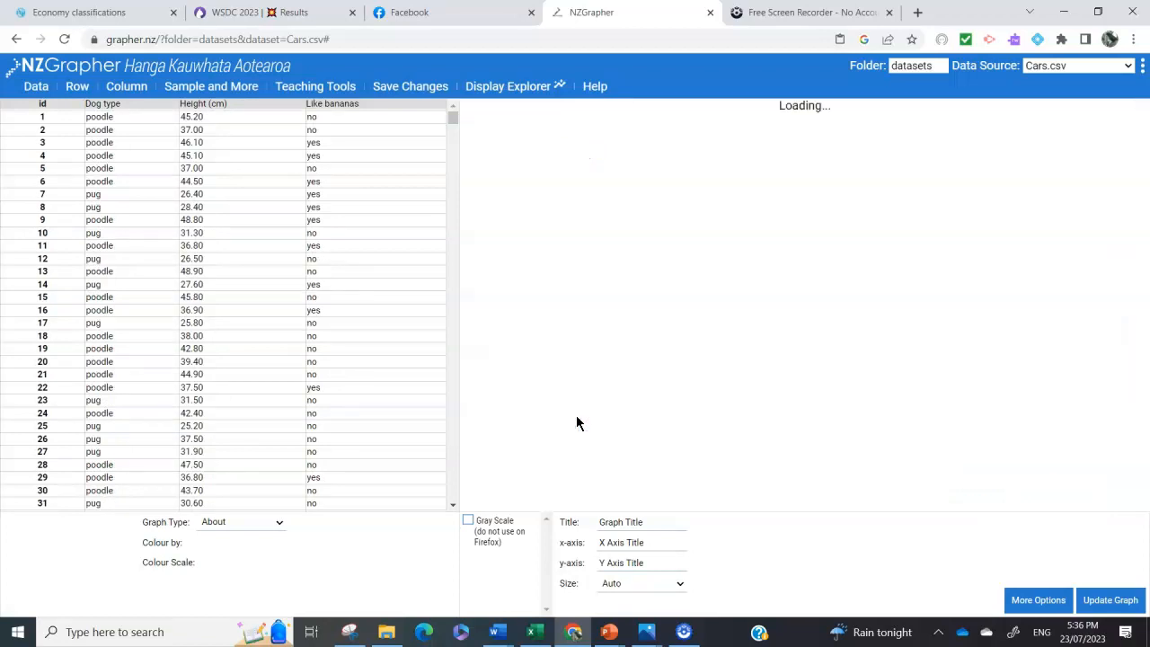
Take a simple random sample of 200 from the poodle and pug data, and reset the table to the original dataset.
{"action": "left_click_drag", "start_coordinate": [455, 116], "coordinate": [456, 275]}
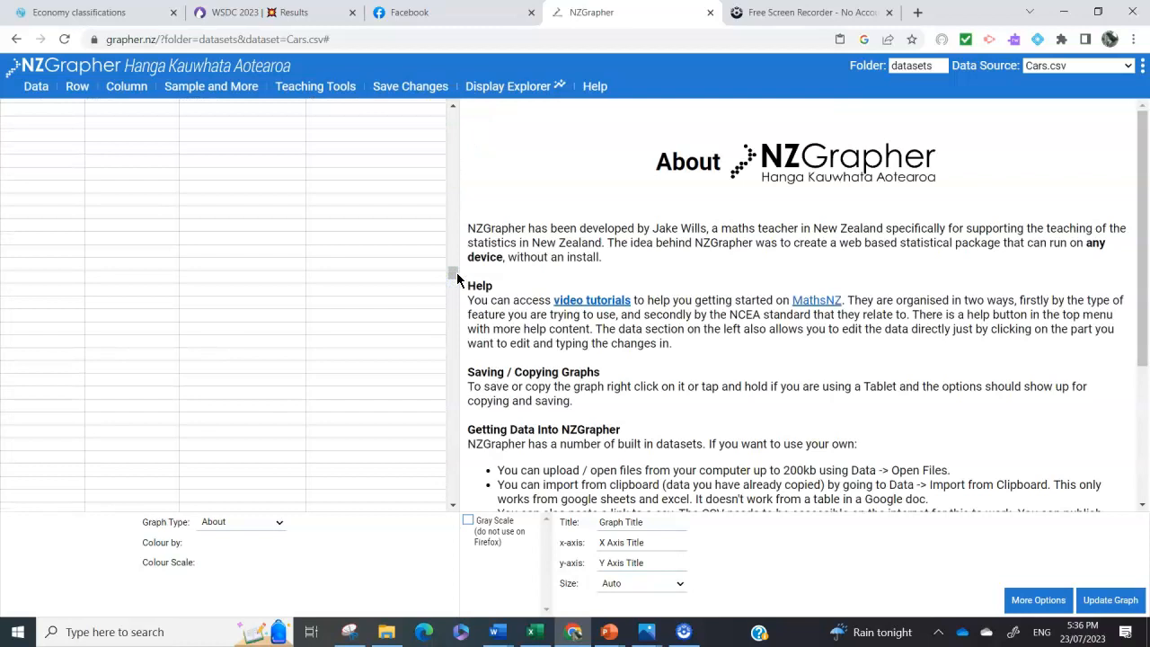
{"action": "left_click", "coordinate": [456, 276]}
{"action": "left_click_drag", "start_coordinate": [456, 275], "coordinate": [460, 505]}
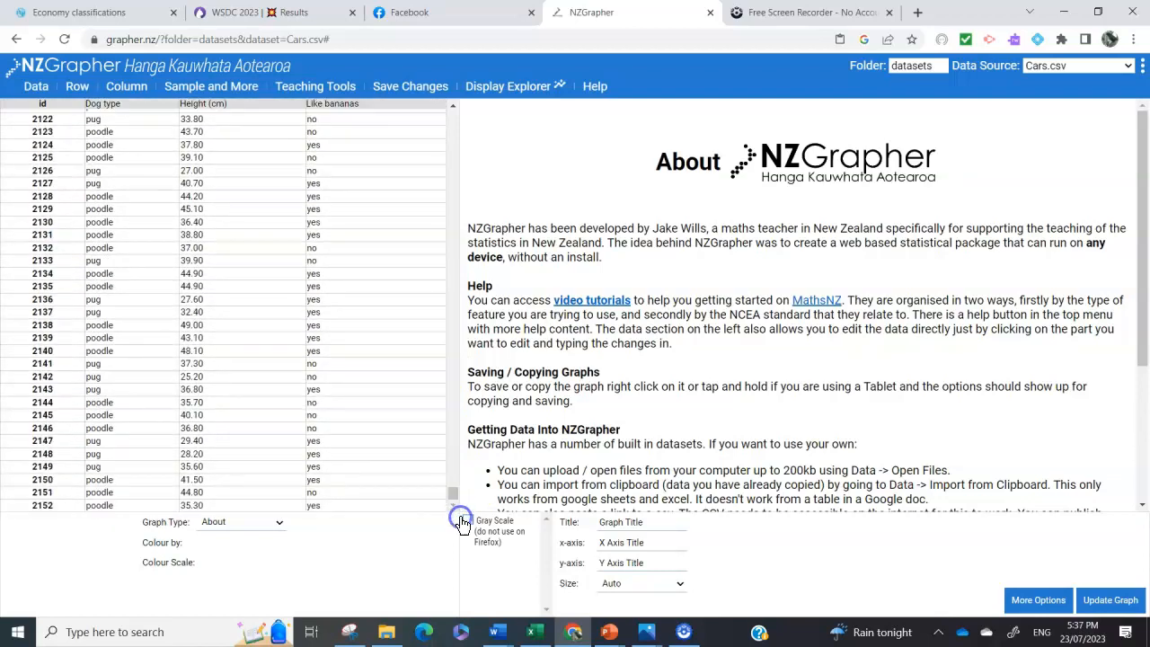
{"action": "left_click", "coordinate": [454, 503]}
{"action": "left_click_drag", "start_coordinate": [455, 504], "coordinate": [477, 108]}
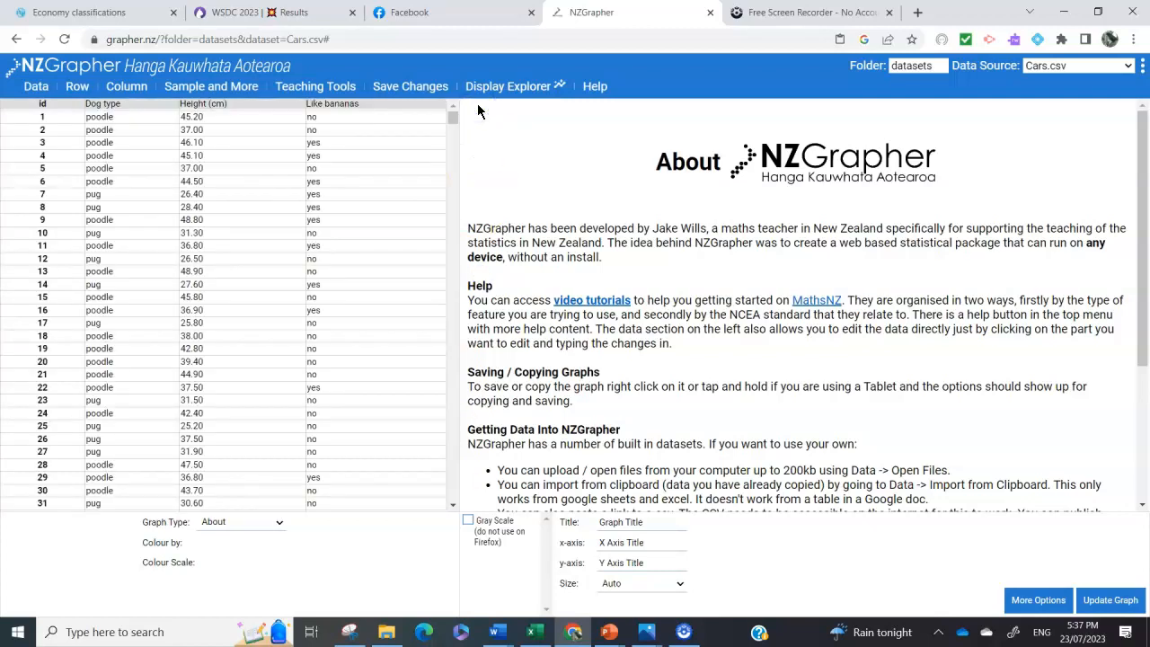
{"action": "left_click", "coordinate": [237, 91]}
{"action": "left_click", "coordinate": [227, 108]}
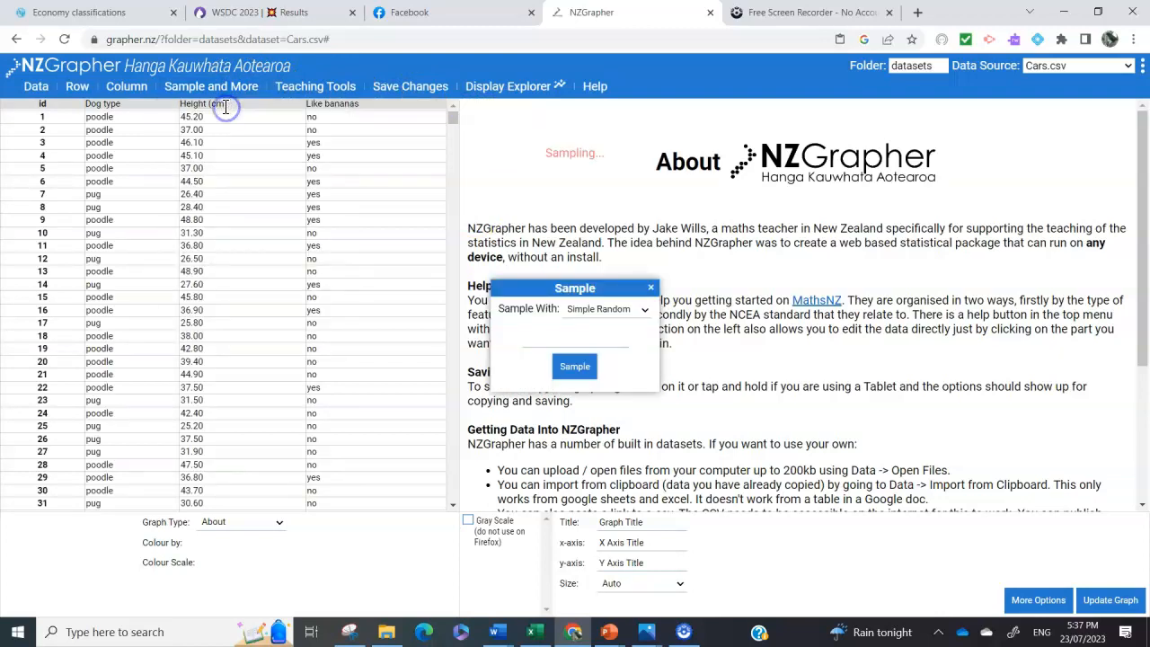
{"action": "left_click", "coordinate": [592, 335]}
{"action": "type", "text": "200"}
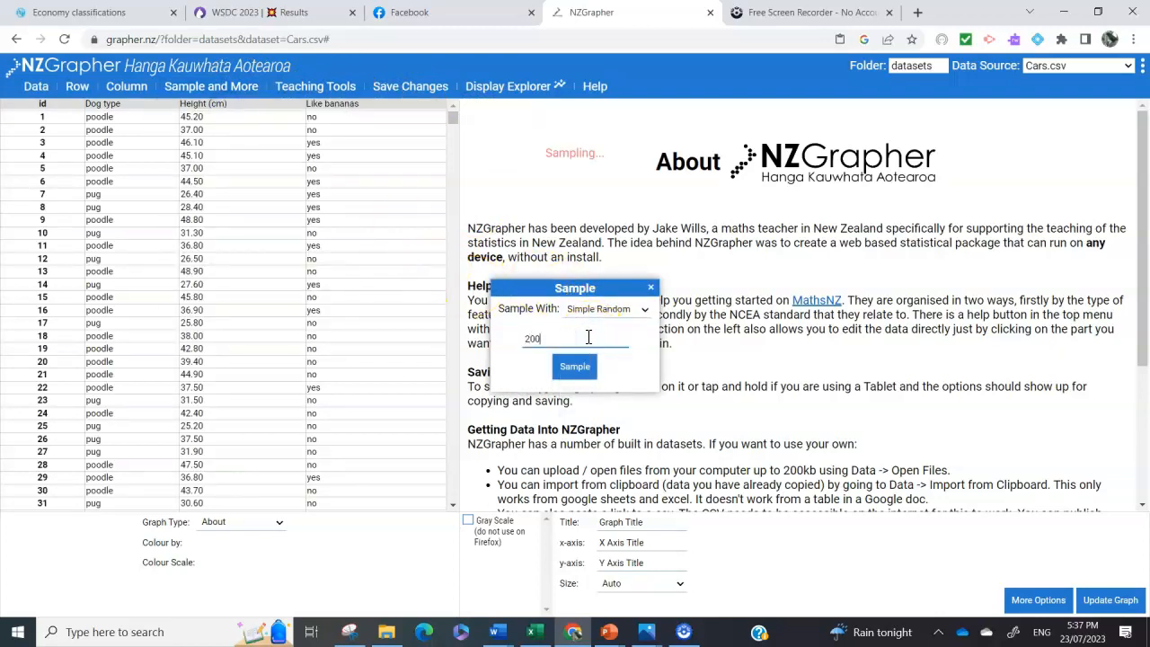
{"action": "left_click", "coordinate": [576, 368]}
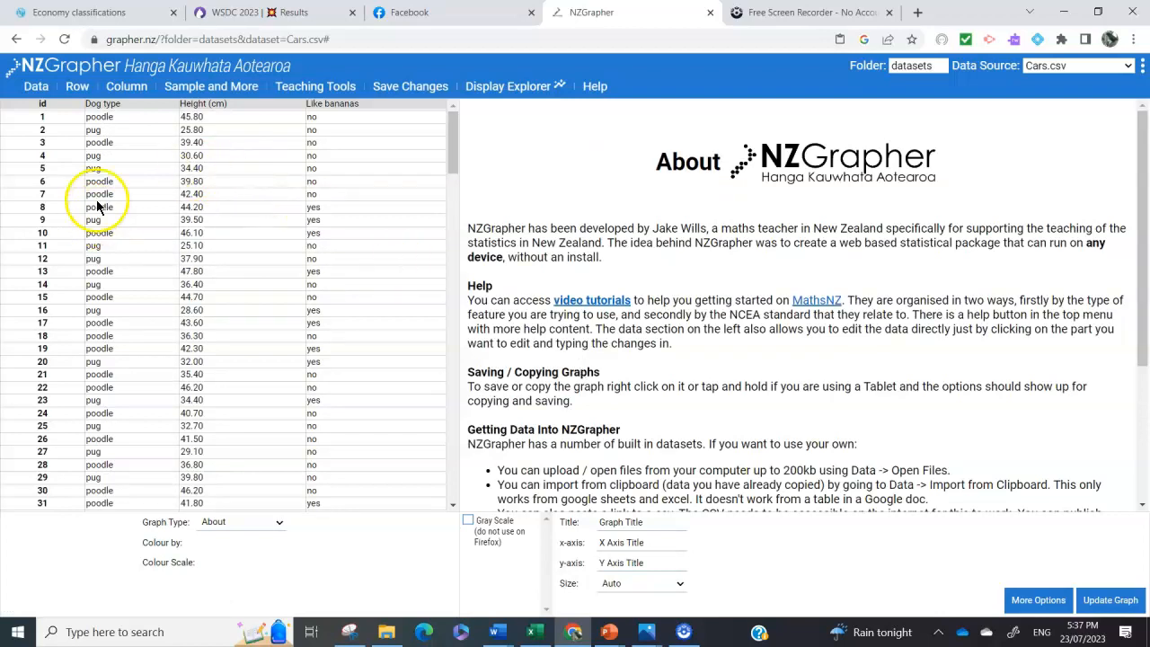
{"action": "left_click", "coordinate": [36, 95]}
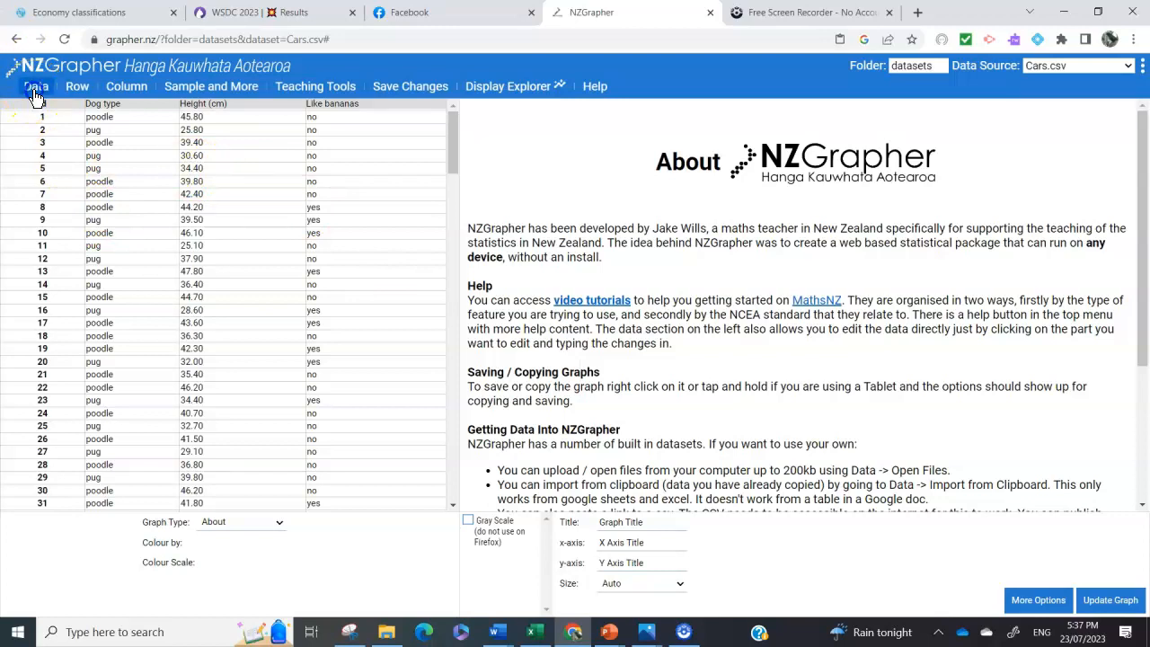
{"action": "left_click", "coordinate": [36, 244]}
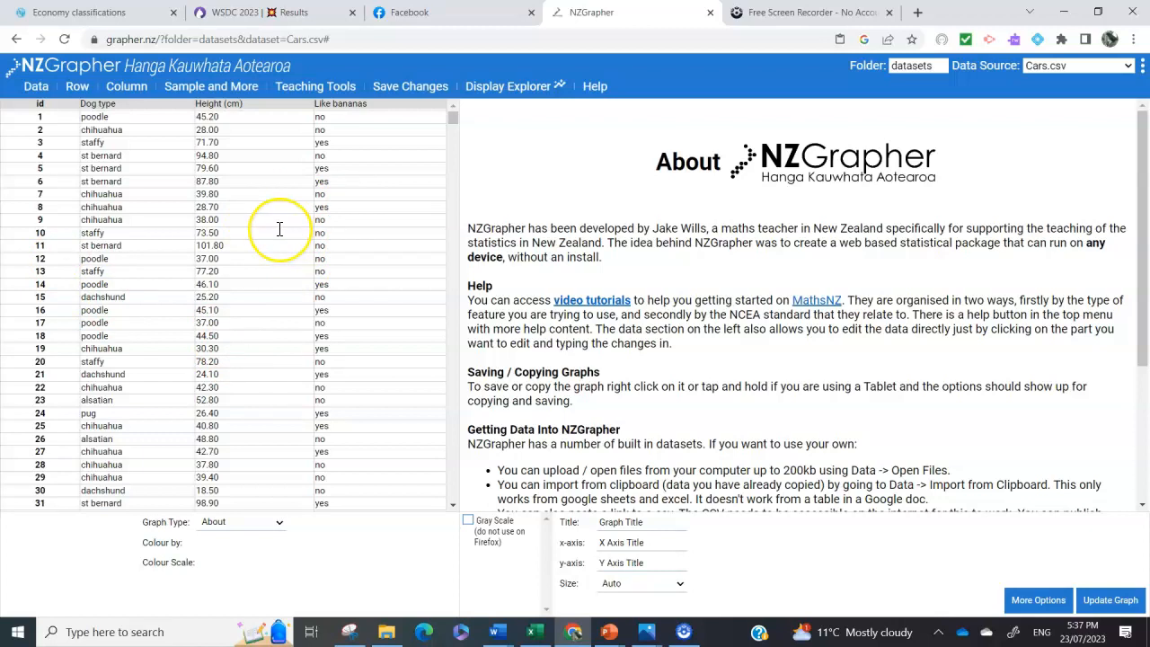
Set up a sample by Dog type with 0 for alsatian, chihuahua and dachshund, and 1569 for poodle.
{"action": "left_click", "coordinate": [216, 87]}
{"action": "left_click", "coordinate": [207, 108]}
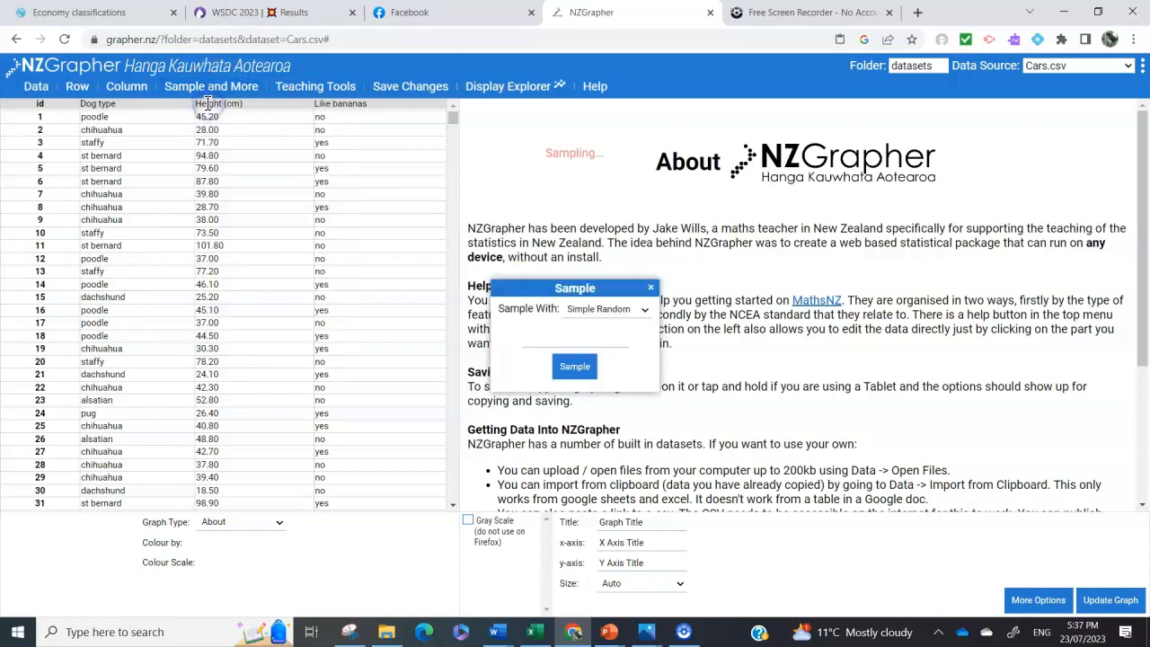
{"action": "left_click", "coordinate": [619, 310]}
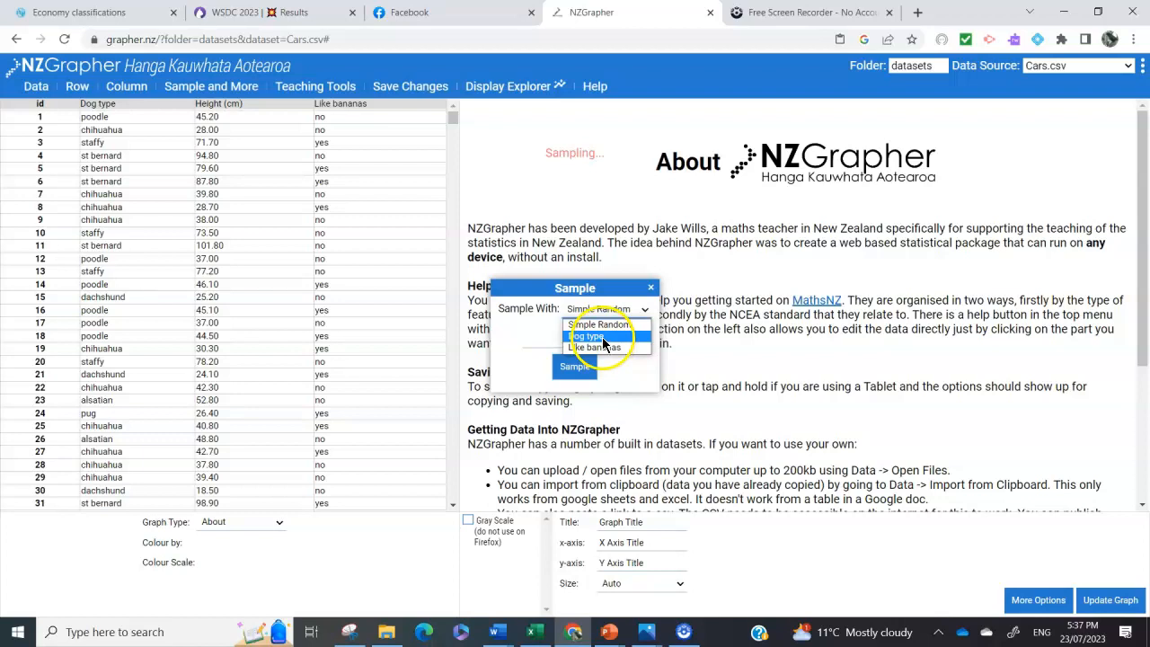
{"action": "left_click", "coordinate": [601, 337]}
{"action": "left_click", "coordinate": [579, 287]}
{"action": "type", "text": "0"}
{"action": "left_click", "coordinate": [586, 302]}
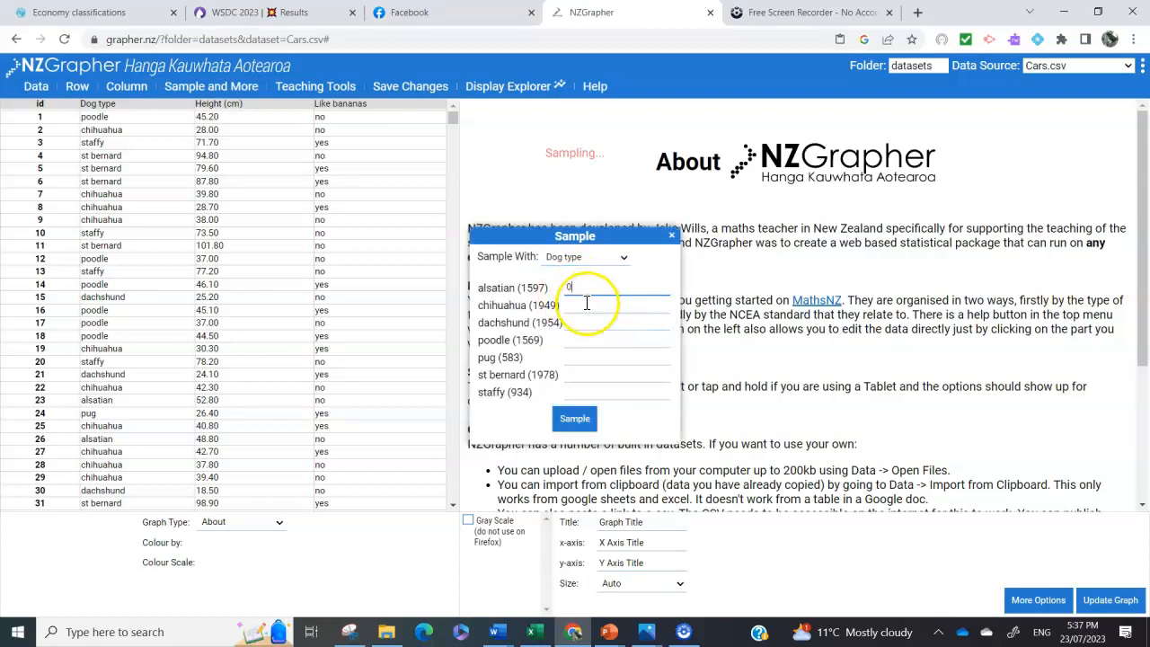
{"action": "key", "text": "Tab"}
{"action": "type", "text": "0"}
{"action": "key", "text": "Tab"}
{"action": "type", "text": "1"}
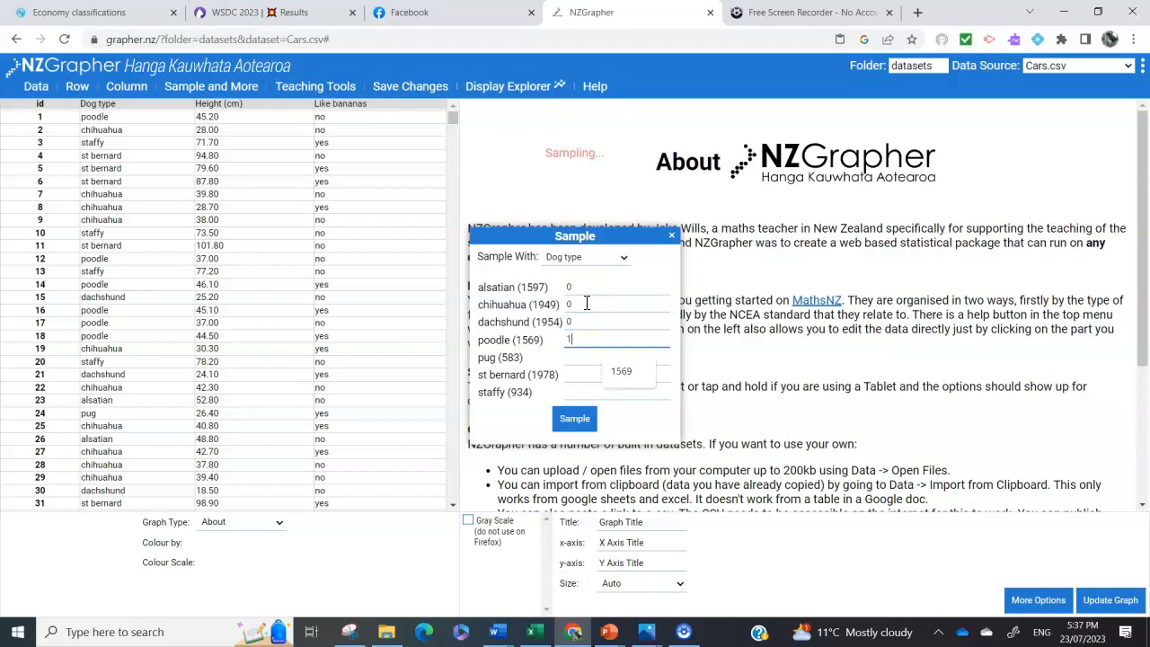
{"action": "type", "text": "569"}
Enter 583 for pug and 0 for st bernard and staffy, and take the sample.
{"action": "key", "text": "Tab"}
{"action": "type", "text": "583"}
{"action": "key", "text": "Tab"}
{"action": "key", "text": "Tab"}
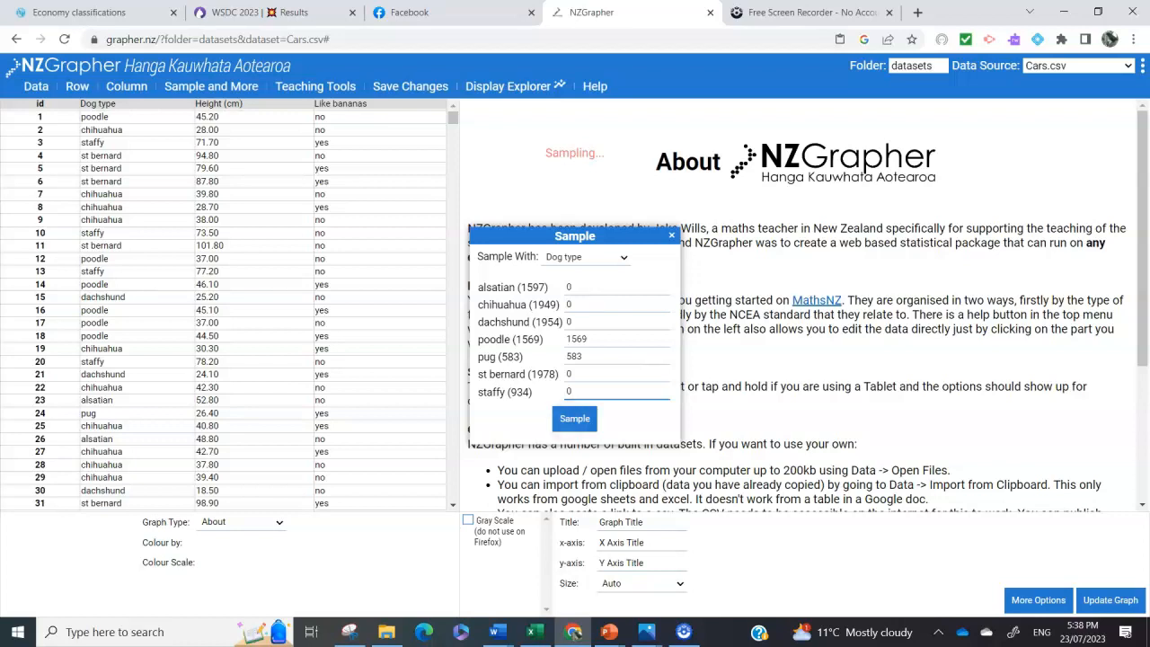
{"action": "left_click", "coordinate": [575, 419]}
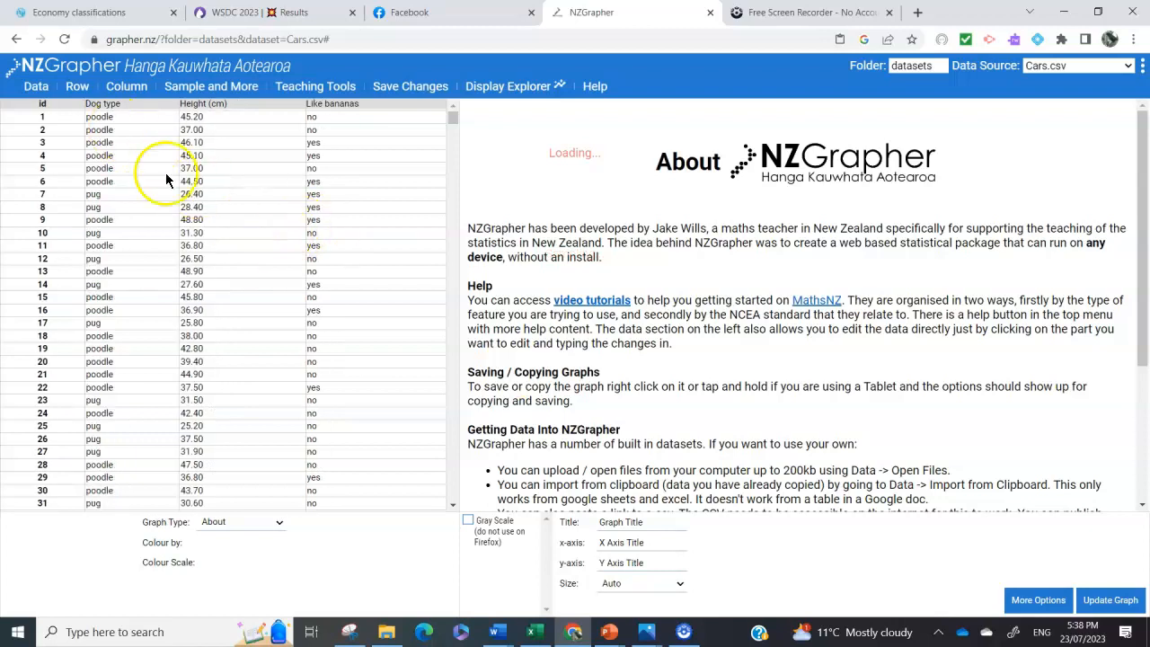
Download the reduced poodle and pug dataset and open the downloaded data.csv in Excel.
{"action": "left_click", "coordinate": [36, 90]}
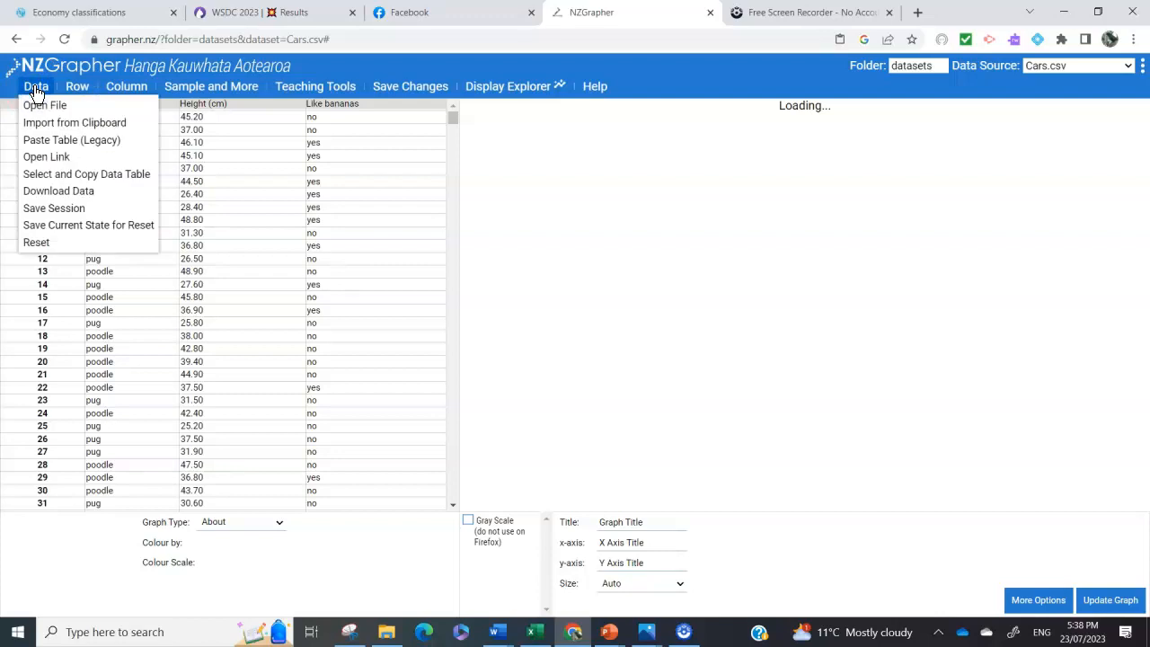
{"action": "left_click", "coordinate": [79, 192]}
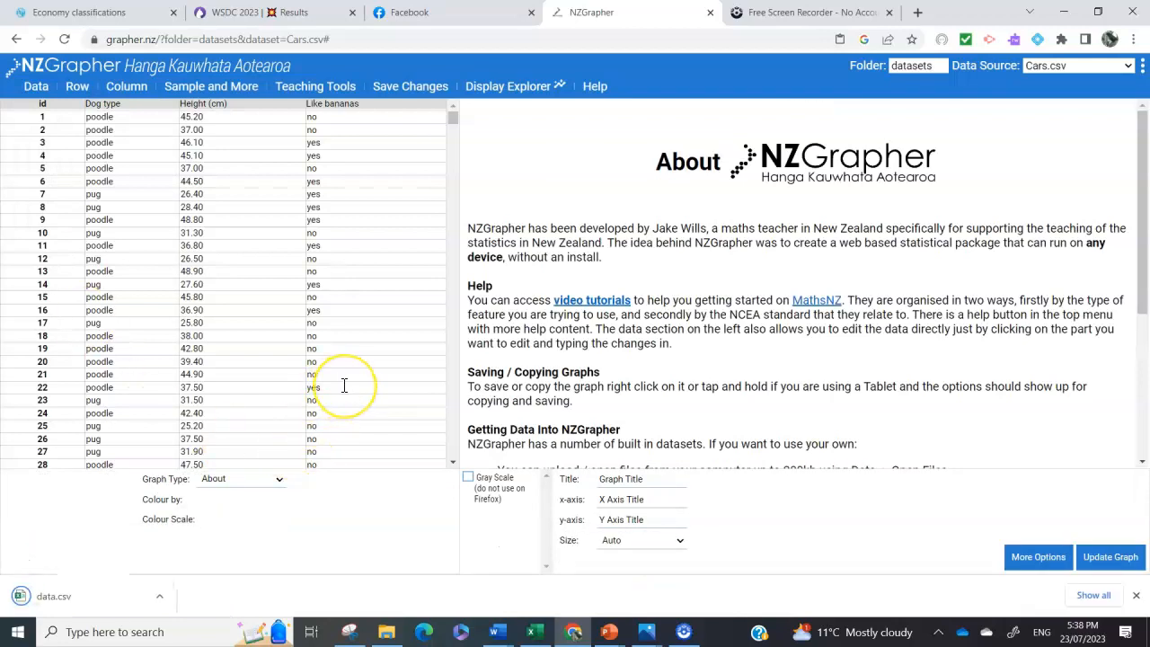
{"action": "left_click", "coordinate": [81, 596]}
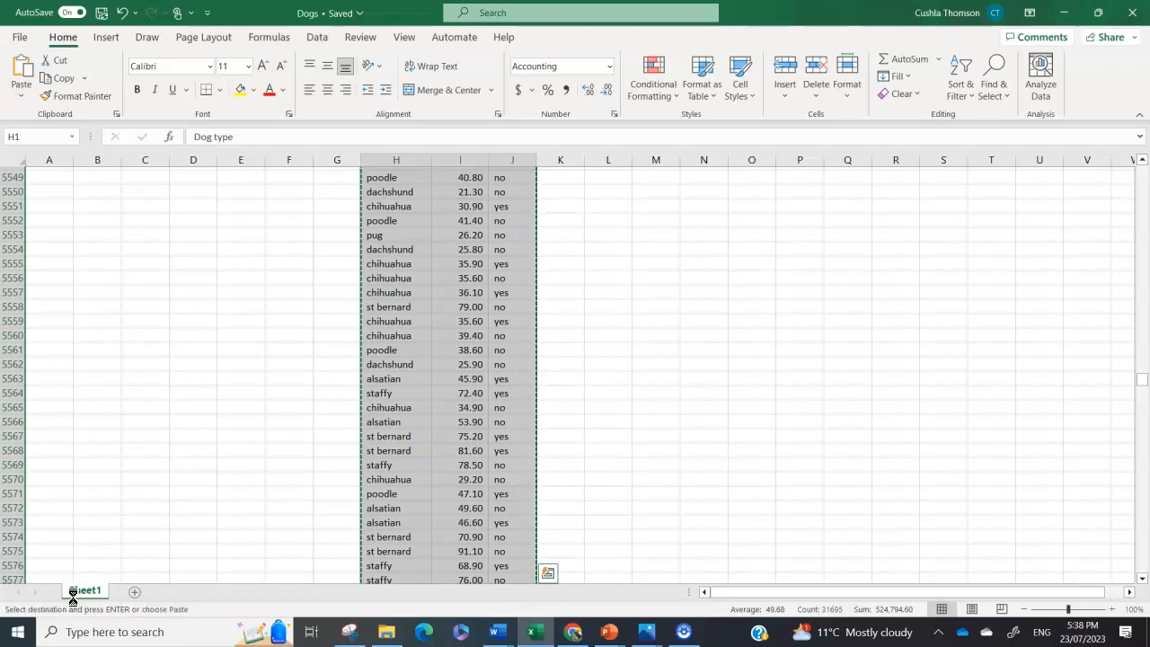
{"action": "key", "text": "Down"}
{"action": "key", "text": "Right"}
{"action": "key", "text": "Down"}
{"action": "key", "text": "Left"}
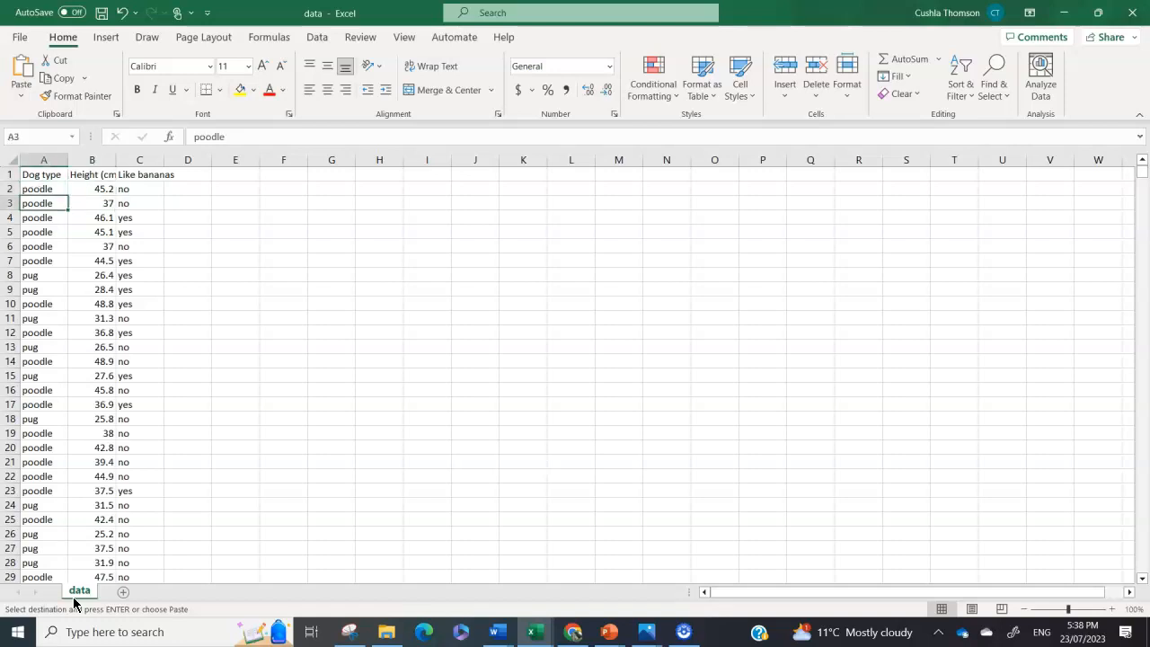
Switch to the PowerPoint presentation on sampling and using NZGrapher and go to slide 13 about not deleting group members.
{"action": "left_click", "coordinate": [571, 629]}
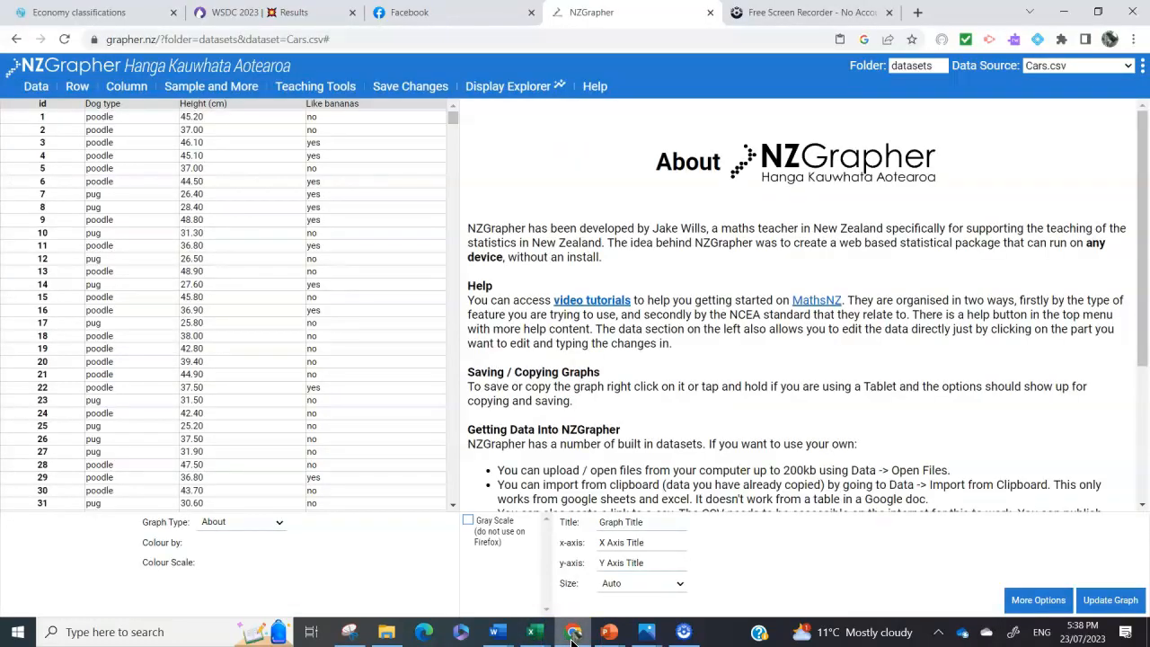
{"action": "mouse_move", "coordinate": [602, 639]}
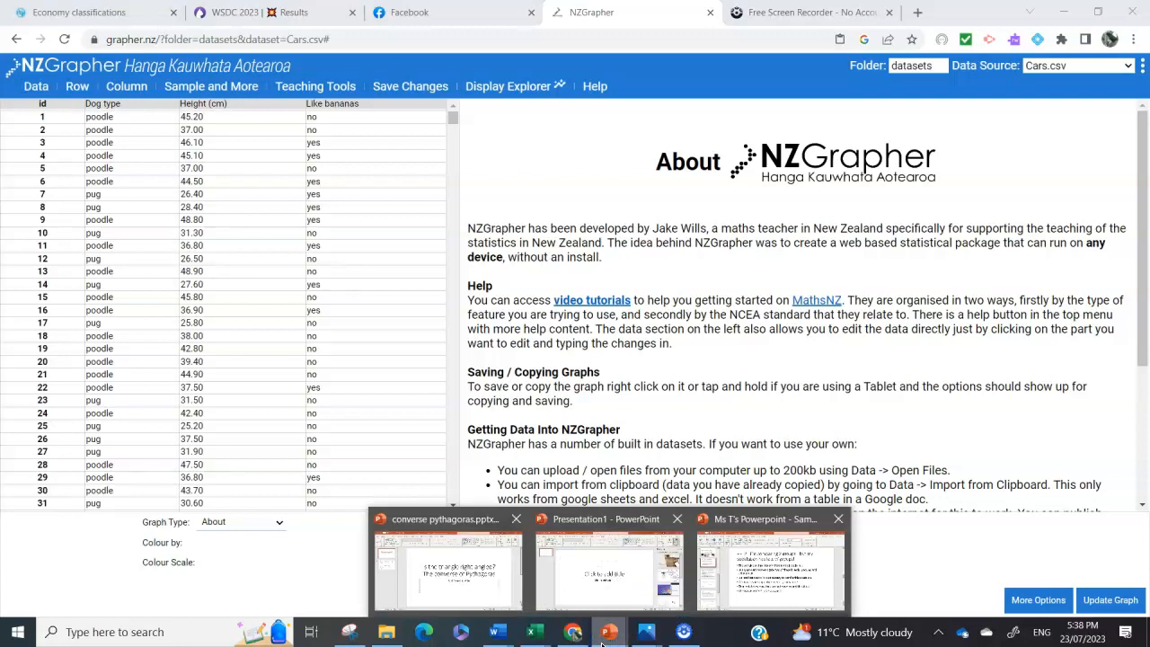
{"action": "left_click", "coordinate": [761, 570]}
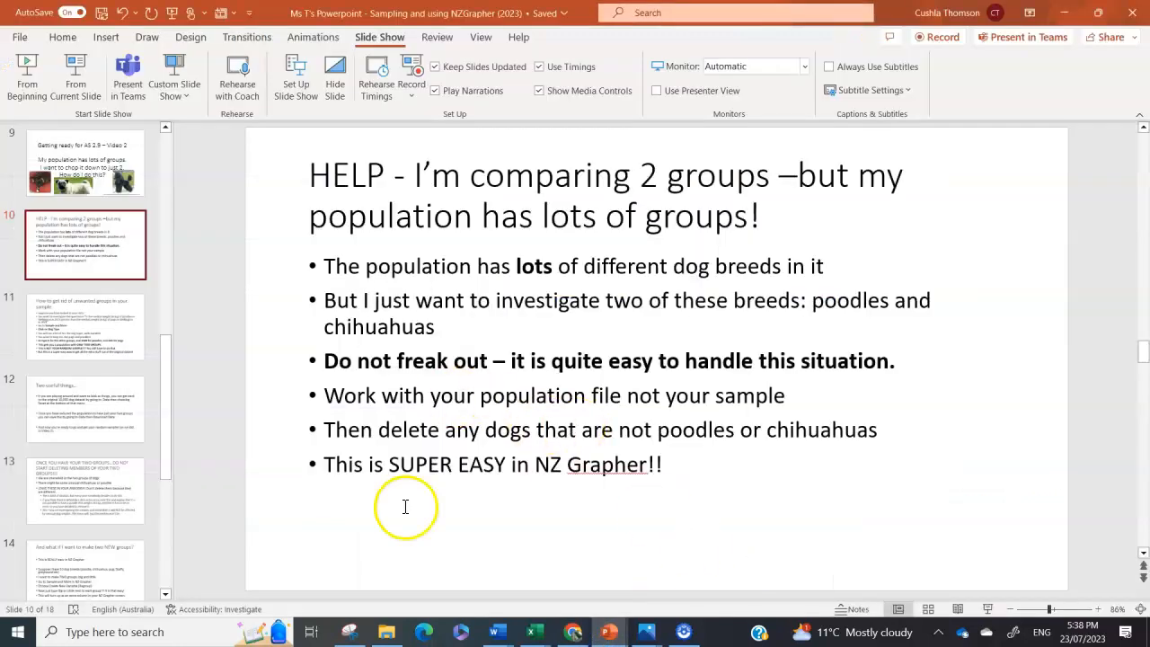
{"action": "scroll", "coordinate": [416, 520], "scroll_direction": "down", "scroll_amount": 2}
{"action": "scroll", "coordinate": [417, 520], "scroll_direction": "down", "scroll_amount": 2}
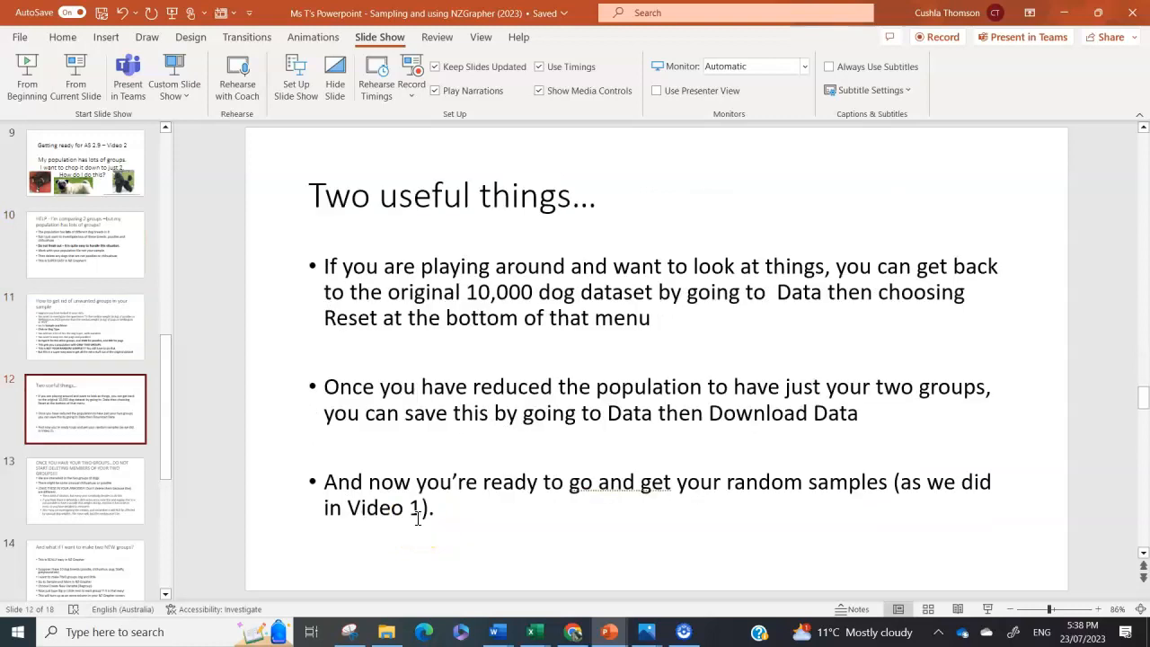
{"action": "scroll", "coordinate": [417, 519], "scroll_direction": "down", "scroll_amount": 2}
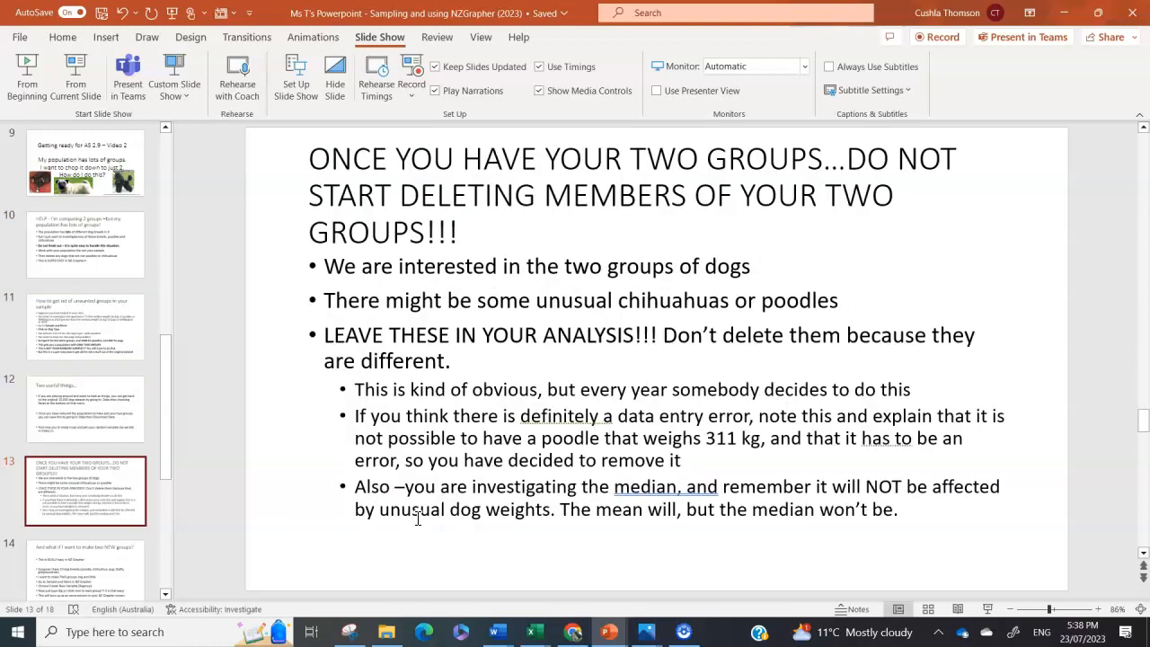